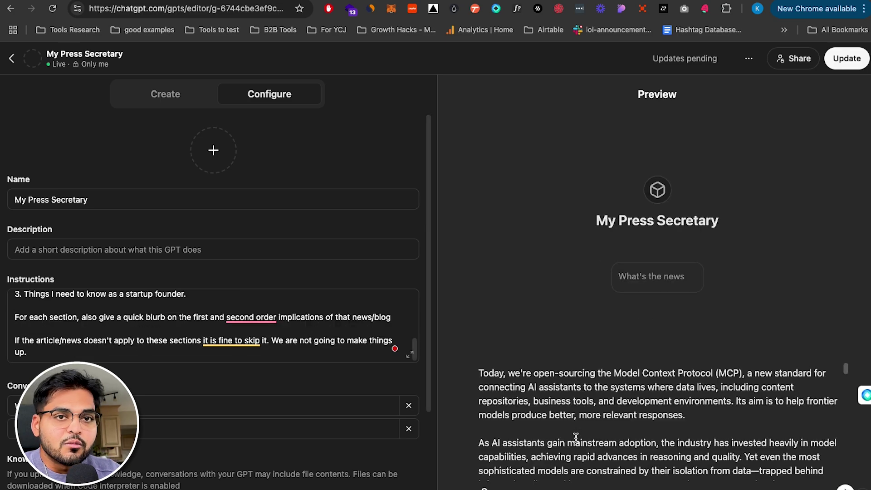
- Test the My Press Secretary GPT with the Model Context Protocol announcement and read through all three sections of its response
key(Return)
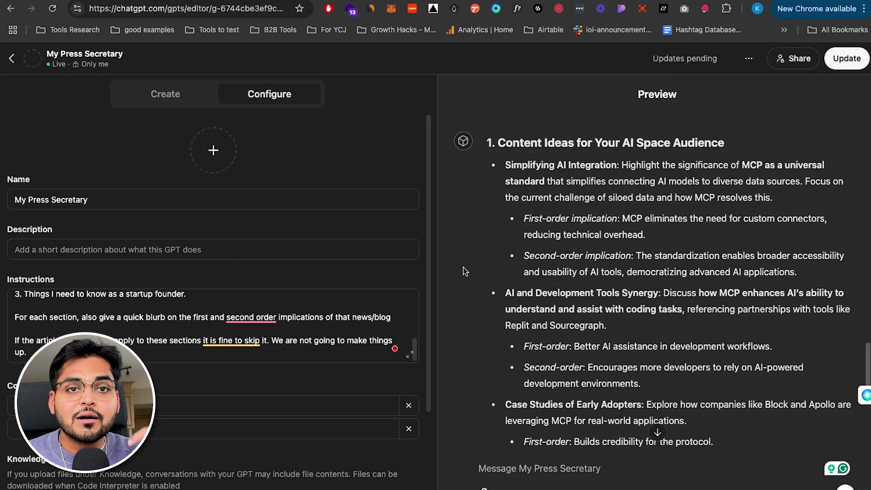
scroll(472, 274, down, 6)
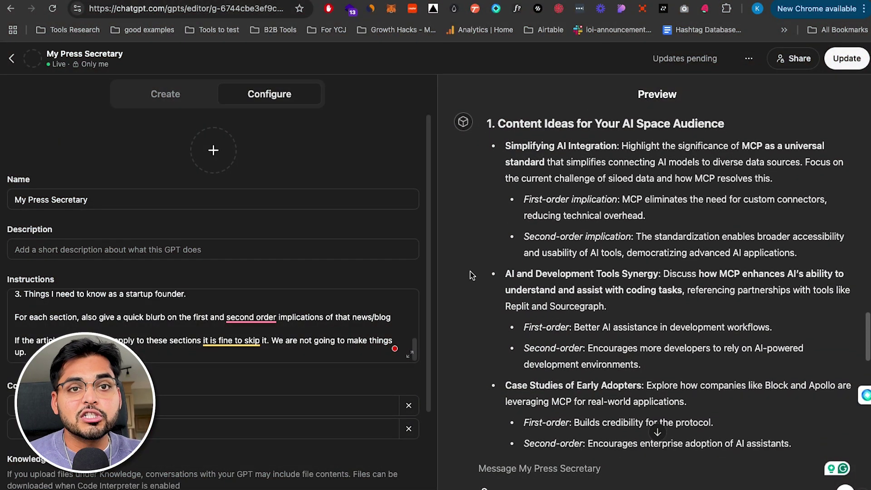
scroll(472, 275, down, 5)
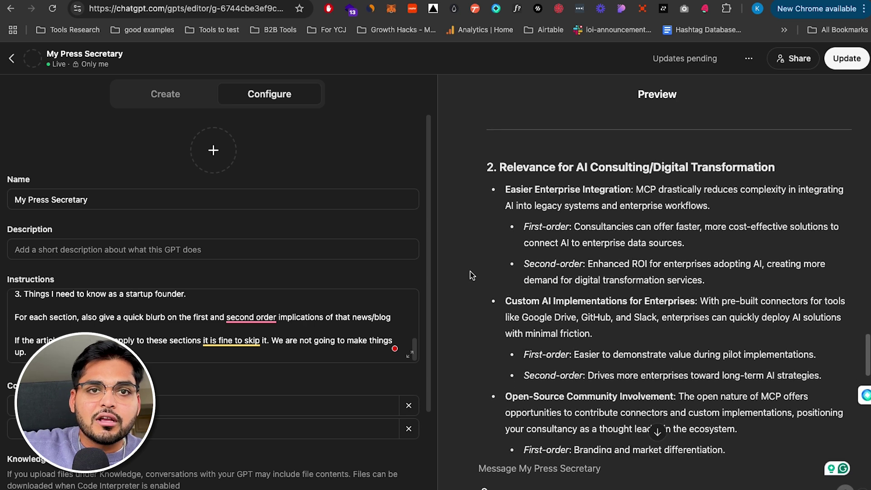
scroll(472, 274, down, 4)
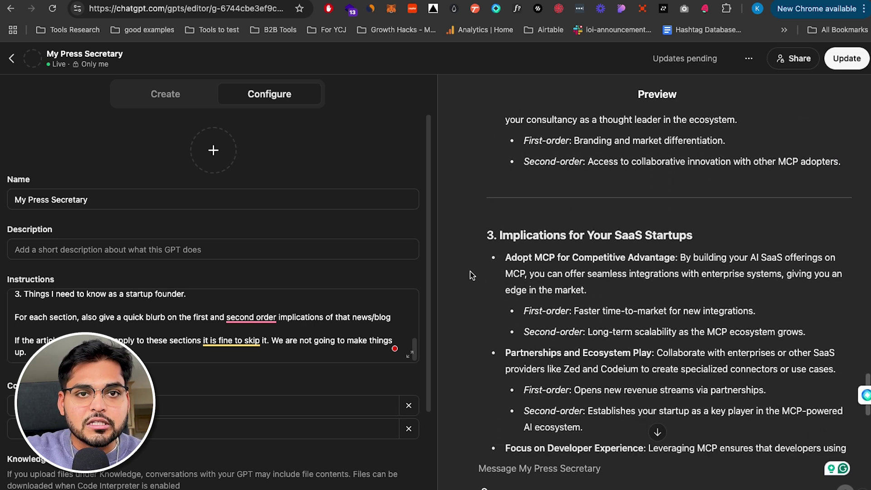
scroll(471, 275, down, 4)
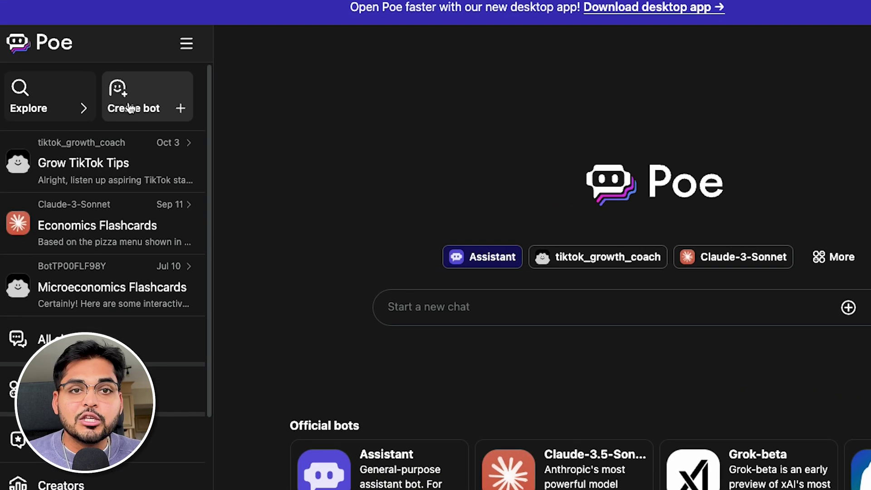
- Switch to Poe and start a new prompt bot named PressSecretary
click(109, 135)
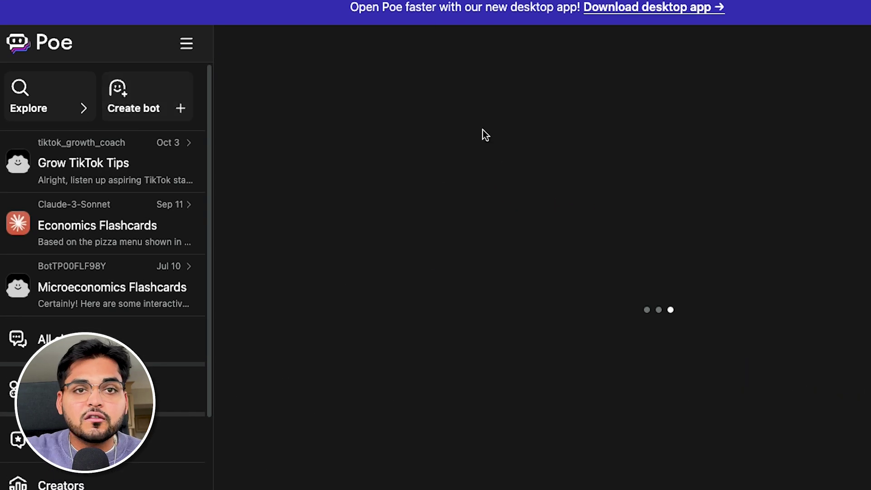
click(391, 172)
text(PressSecretary)
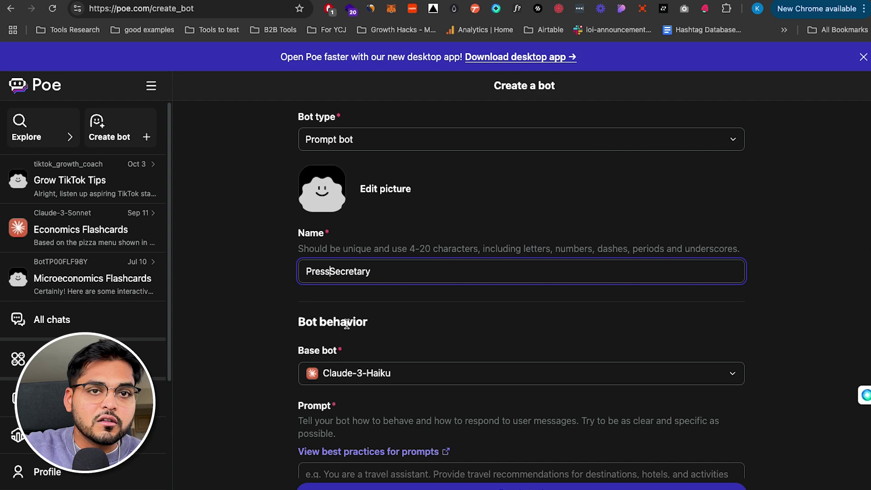
- Base the bot on Claude-3.5-Sonnet with the press secretary instructions as its prompt, and create it without adding a picture or bio
click(415, 297)
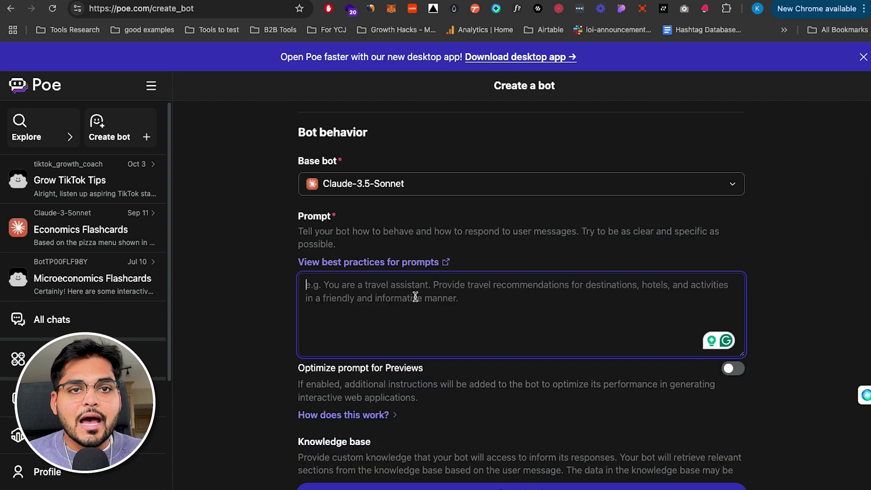
click(499, 487)
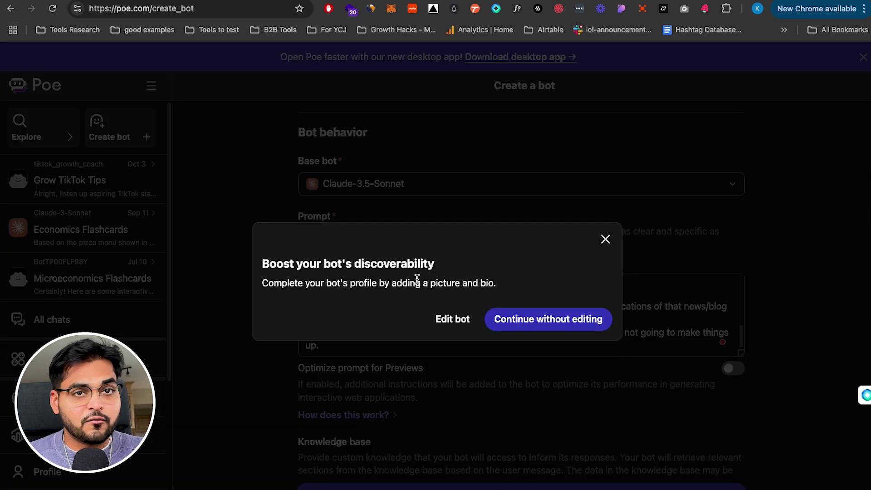
click(499, 319)
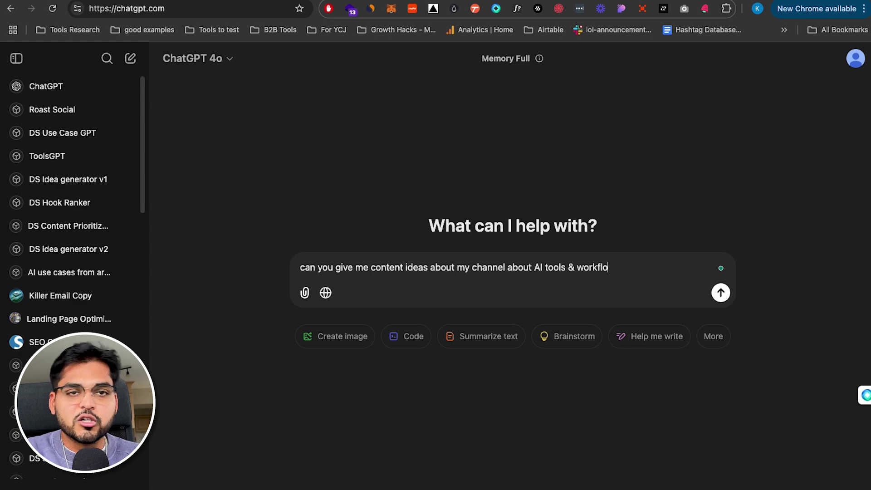
- Switch to ChatGPT, ask for content ideas for a channel about AI tools & workflows, and read through the suggestions
text(s)
key(Return)
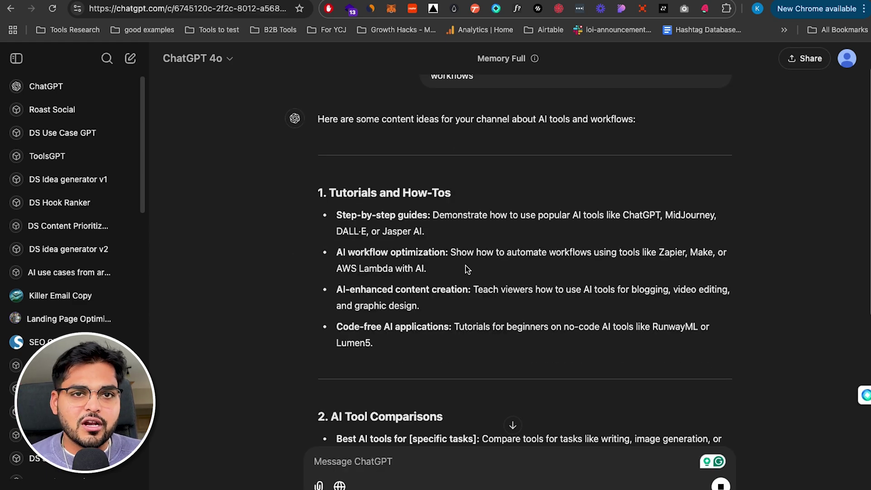
scroll(465, 265, down, 5)
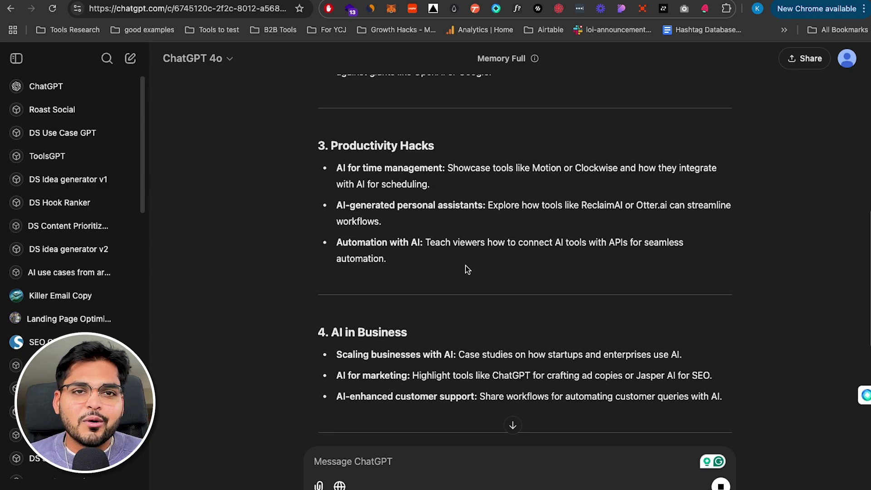
scroll(465, 265, down, 10)
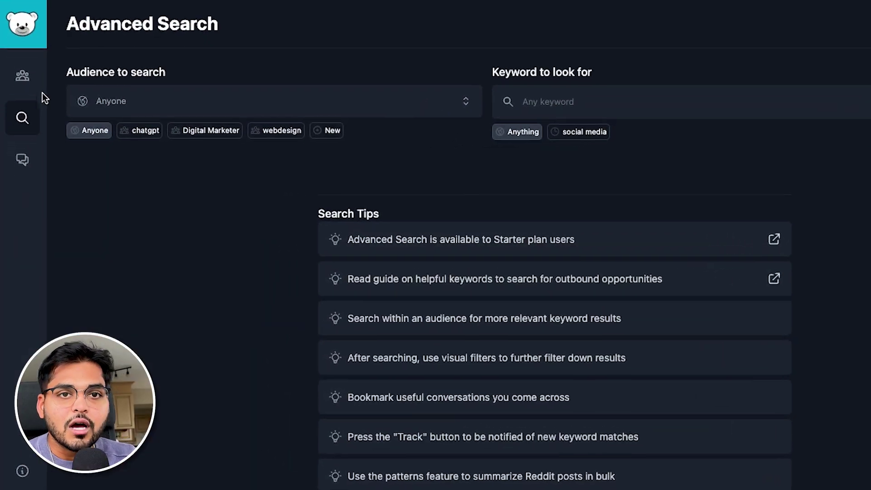
- Switch to the Reddit audience research site and open the saved "chatgpt" audience
click(18, 105)
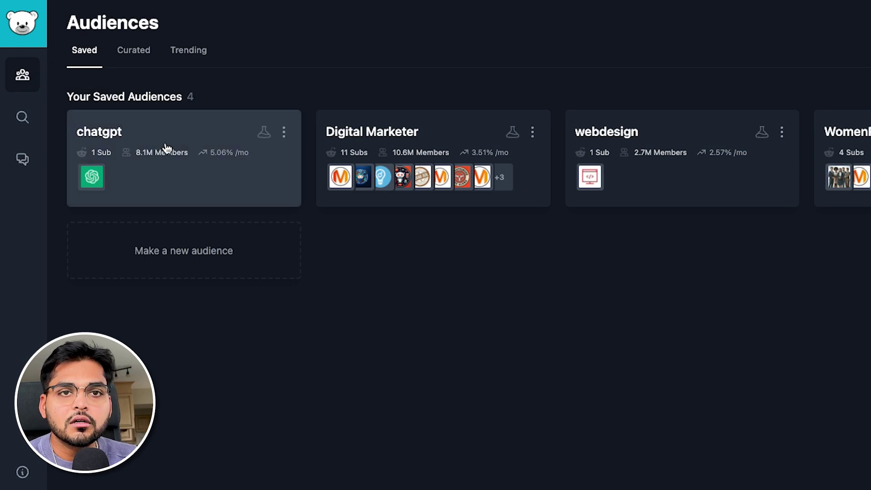
click(132, 160)
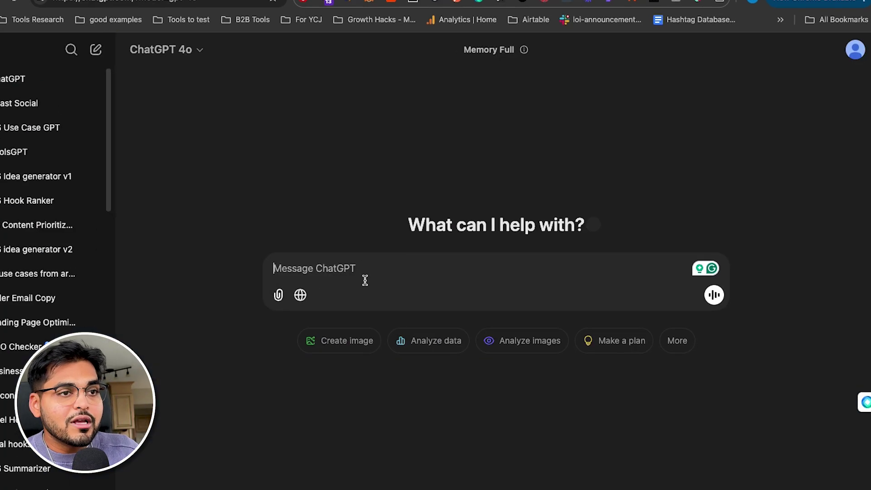
- In a new ChatGPT chat, write "can you give me content ideas for my channel about AI tools & workflows based on these advice requested by people on reddit"
text(can y)
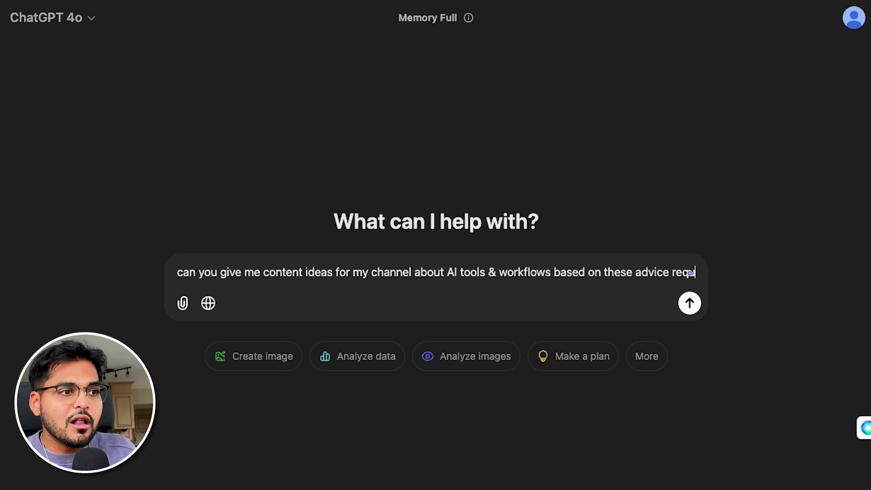
text(ested by peopl)
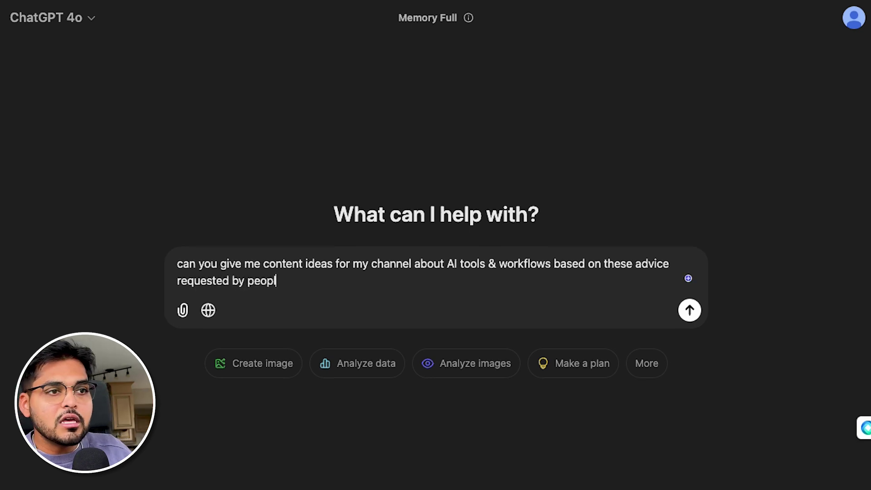
text(e on redd)
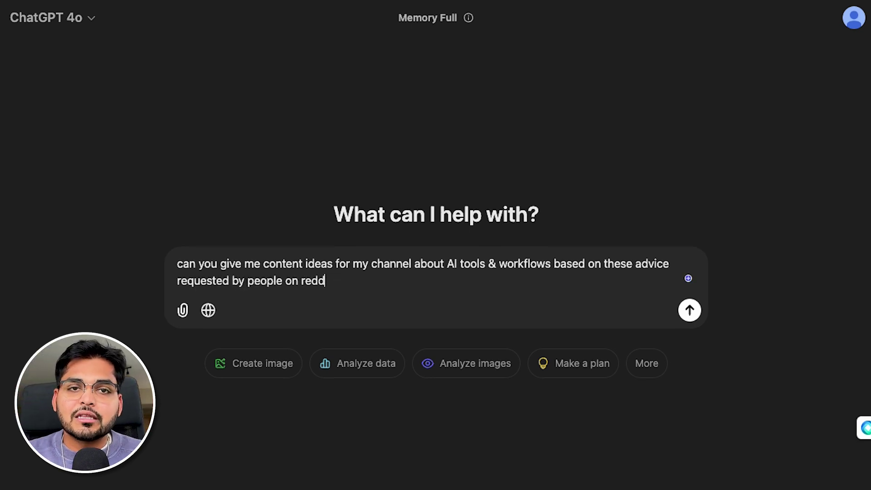
text(it)
- Add the summary of the ChatGPT communities' Reddit advice requests below the question and send the prompt
key(shift+Return)
key(shift+Return)
text(The advice requests on Reddit by ChatGPT communities cover a range of topics such as learning new subjects effectively, investing in AI, leveraging AI for job hunting, staying undetected while using ChatGPT, and boosting productivity with AI in daily life or work. Users seek guidance on various aspects of utilizing AI technology and its applications in different areas of their lives. The community offers tips, suggestions, and support to help individuals navigate and make the most of AI tools and resources.)
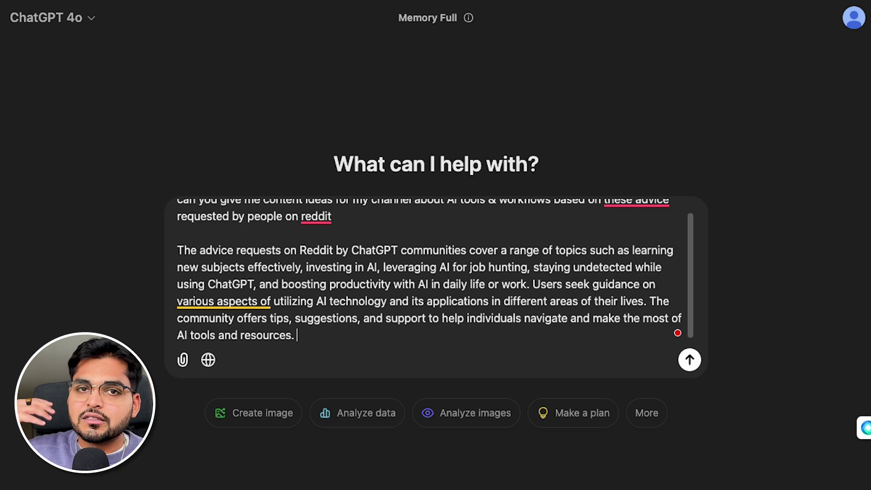
key(Return)
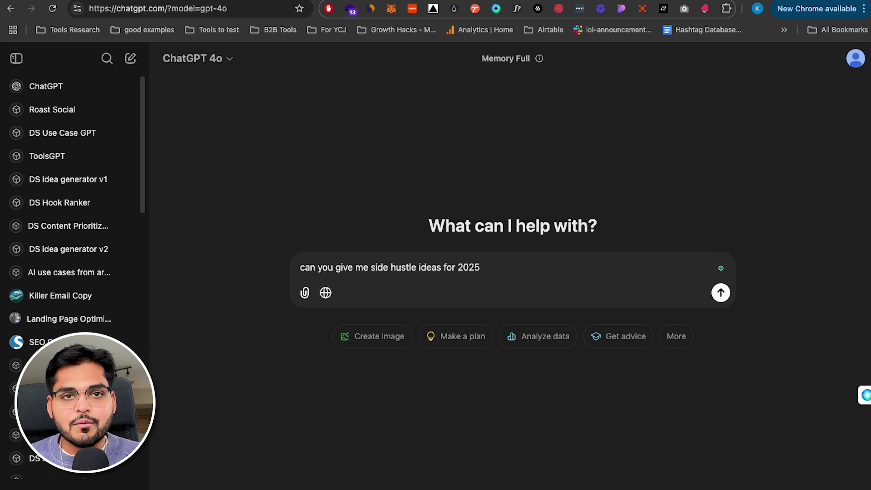
- Ask ChatGPT "can you give me side hustle ideas for 2025" and compare the two responses
key(Return)
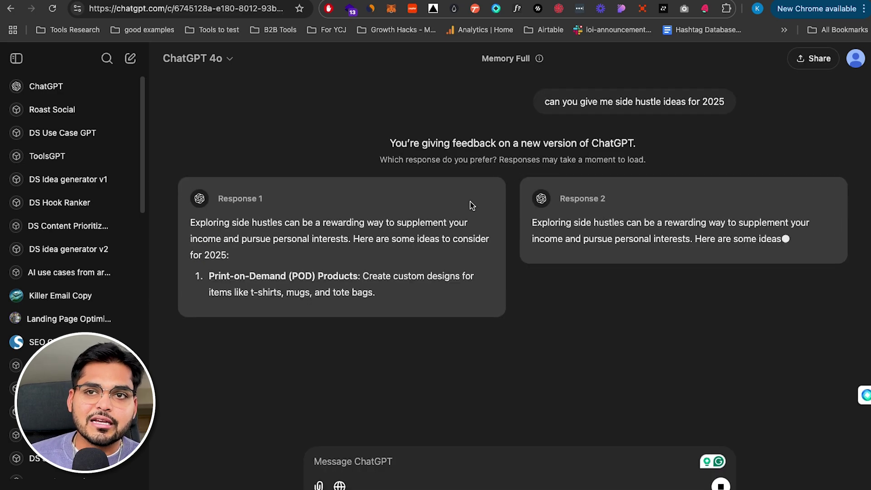
scroll(472, 220, down, 2)
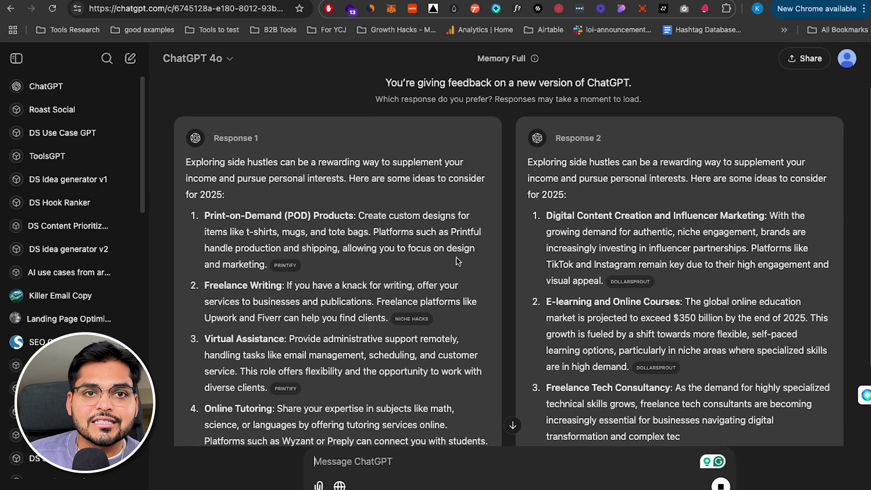
scroll(457, 261, down, 3)
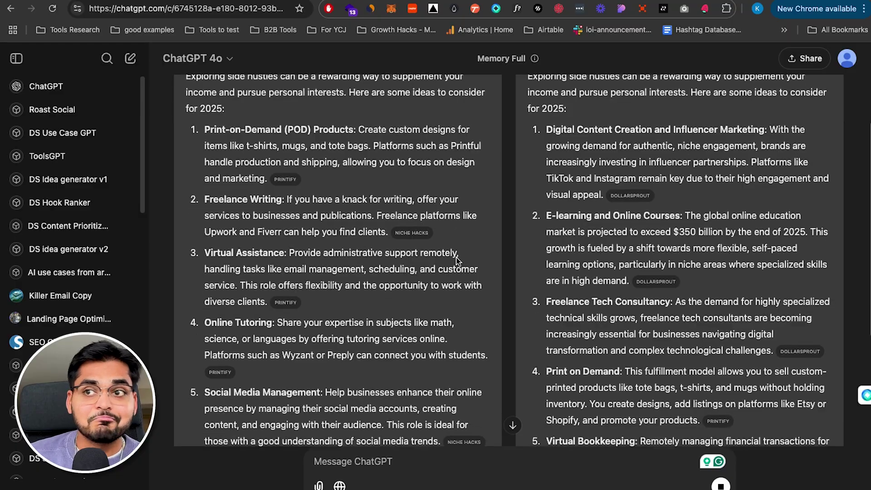
scroll(456, 260, down, 3)
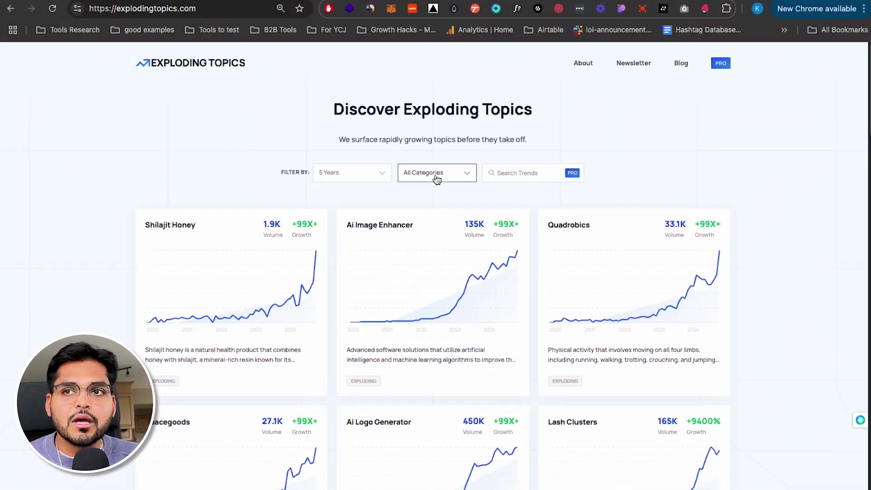
- Switch to Exploding Topics, filter the trends to the AI category, and browse the trend cards
click(302, 199)
scroll(97, 218, down, 3)
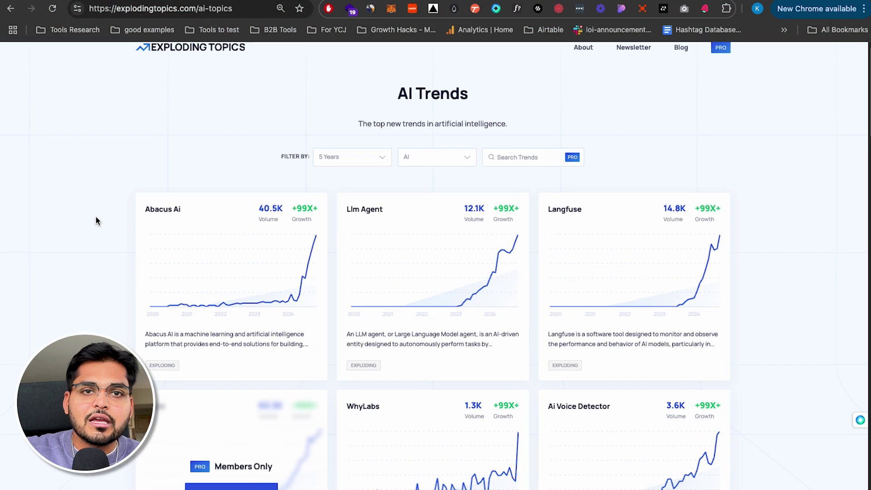
scroll(96, 221, up, 2)
scroll(96, 221, down, 10)
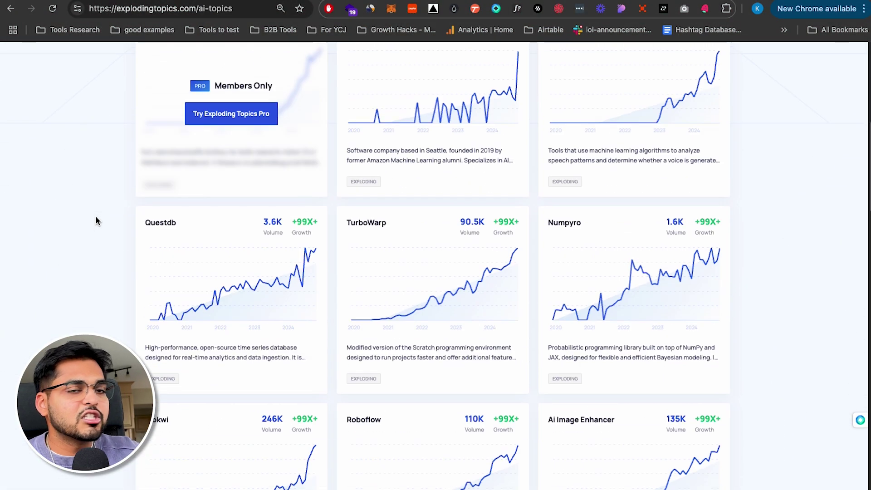
scroll(96, 221, up, 11)
scroll(100, 236, down, 10)
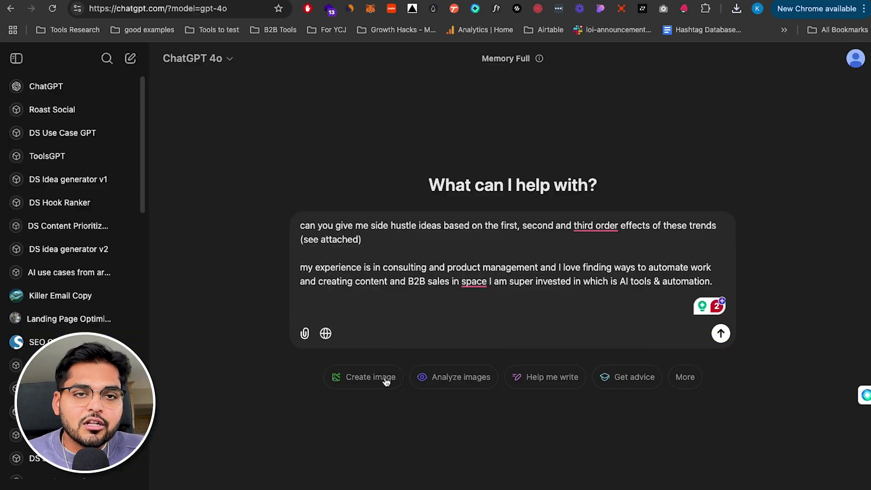
- Switch to ChatGPT, attach the trends image to the prompt about side hustle ideas from first, second and third order effects, and send it
key(super+v)
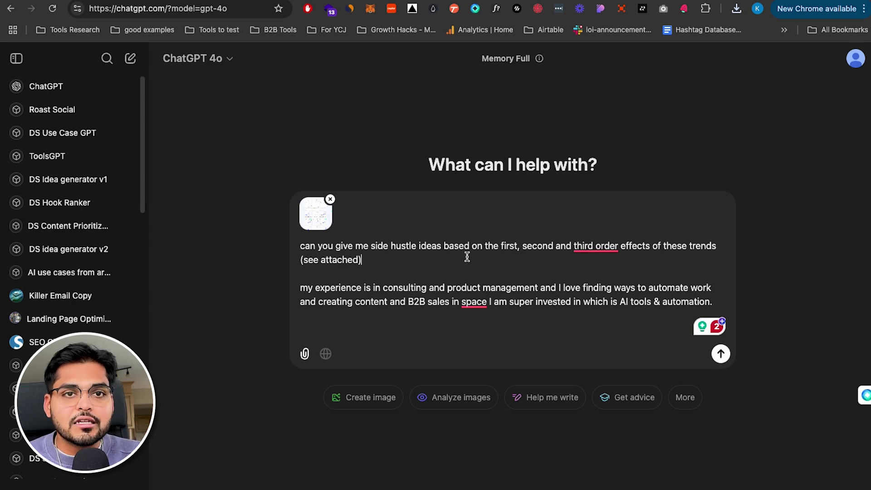
click(719, 355)
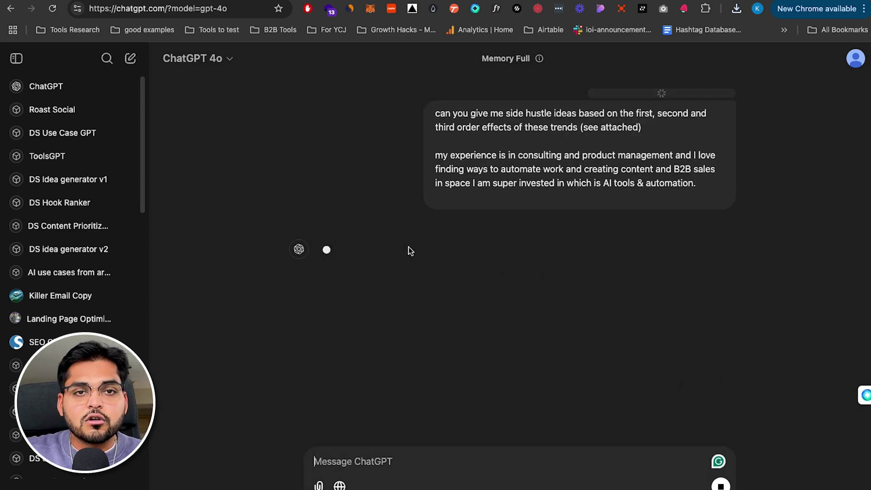